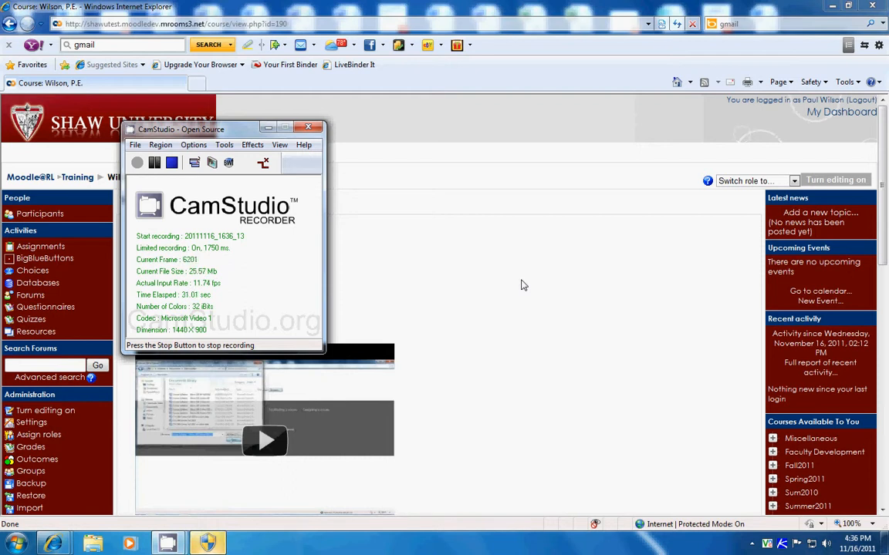
Step: Turn on editing for the WilsonPE course and open its Grades area
click(521, 285)
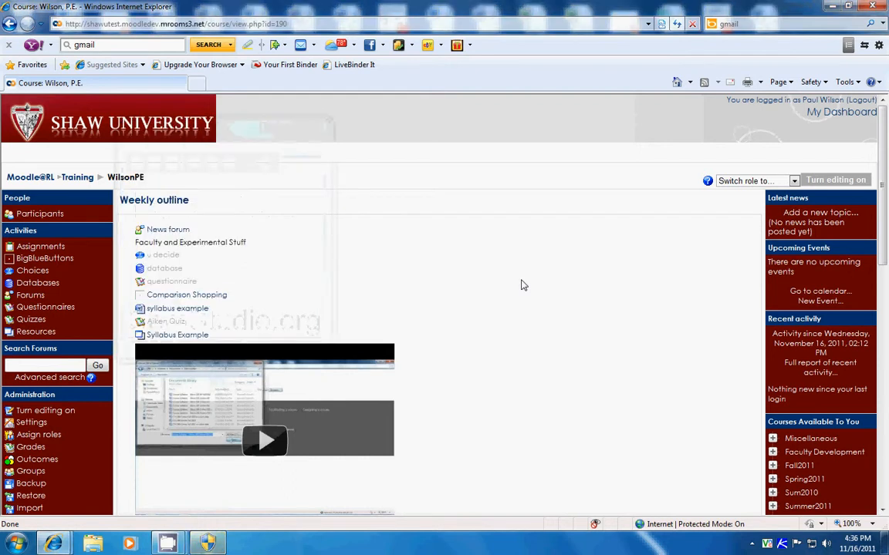
click(843, 182)
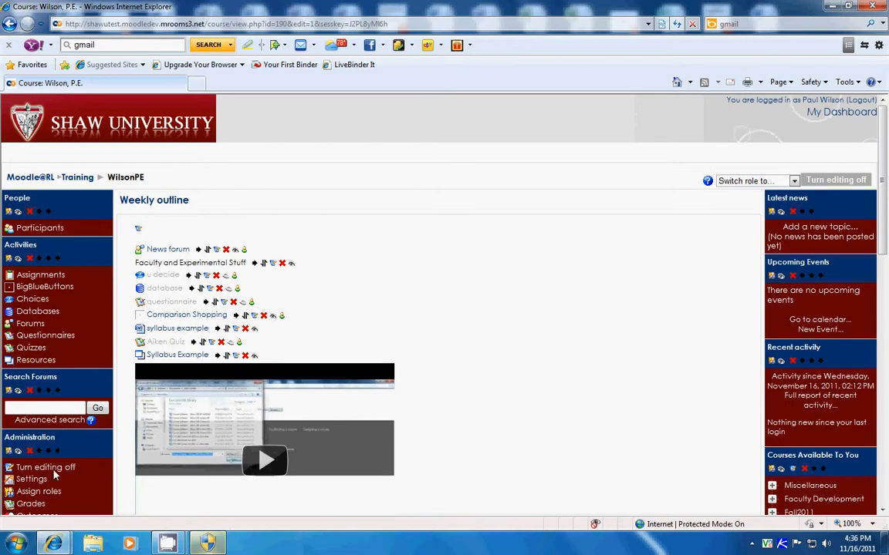
scroll(33, 432, down, 2)
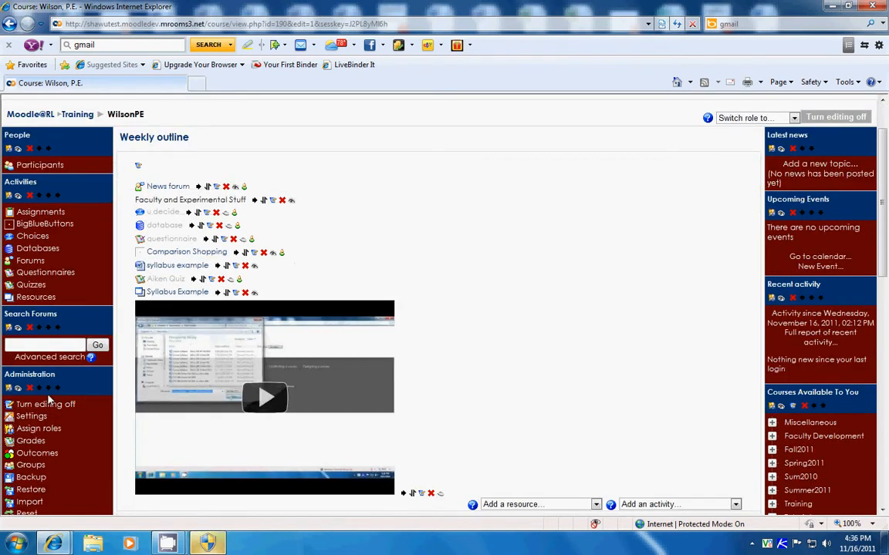
click(31, 442)
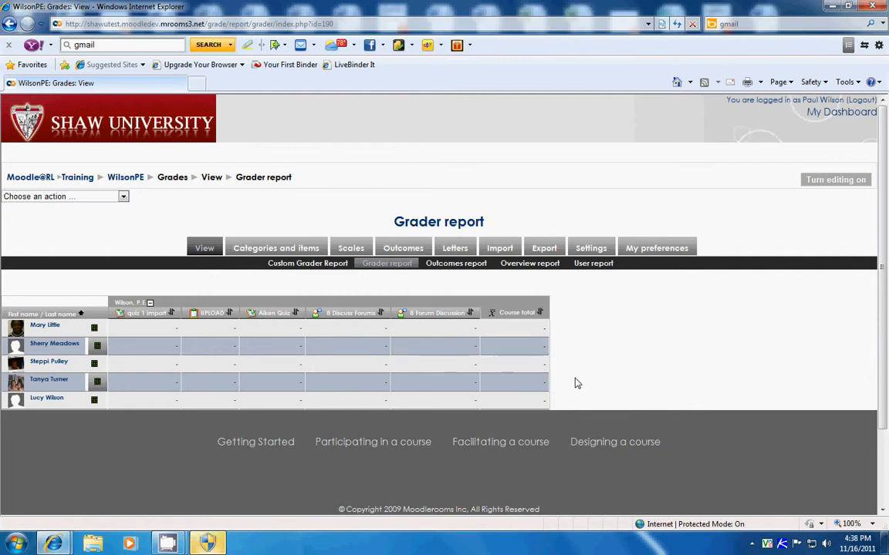
Step: Look over the grader report and open the simple view of the gradebook's categories and items
scroll(572, 356, down, 2)
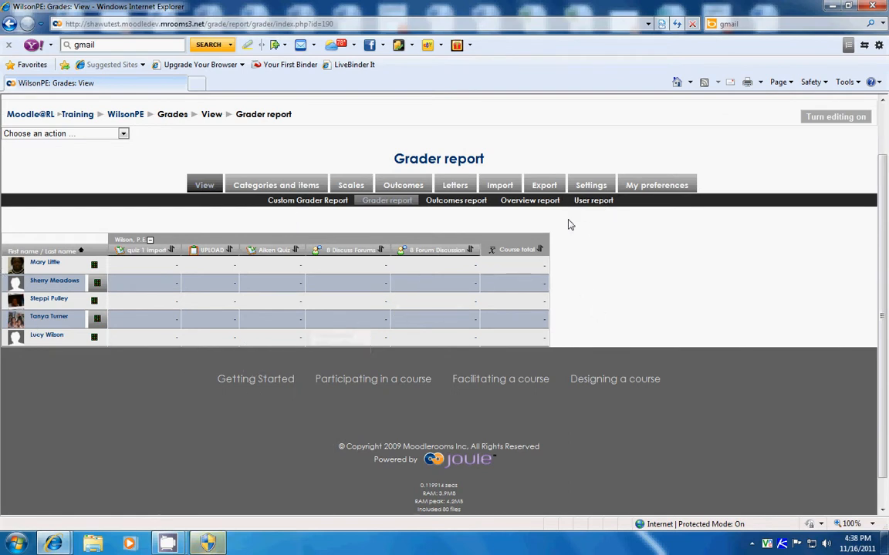
scroll(490, 279, down, 1)
scroll(490, 282, up, 3)
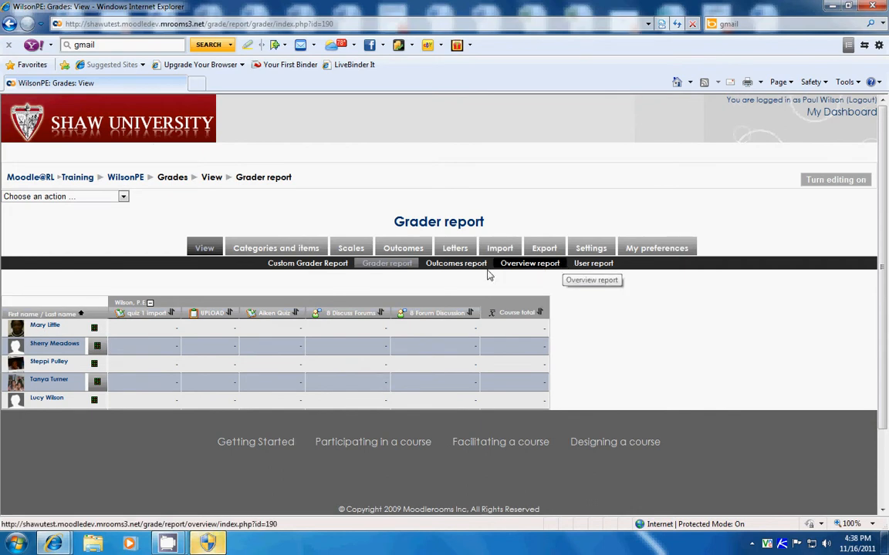
click(249, 250)
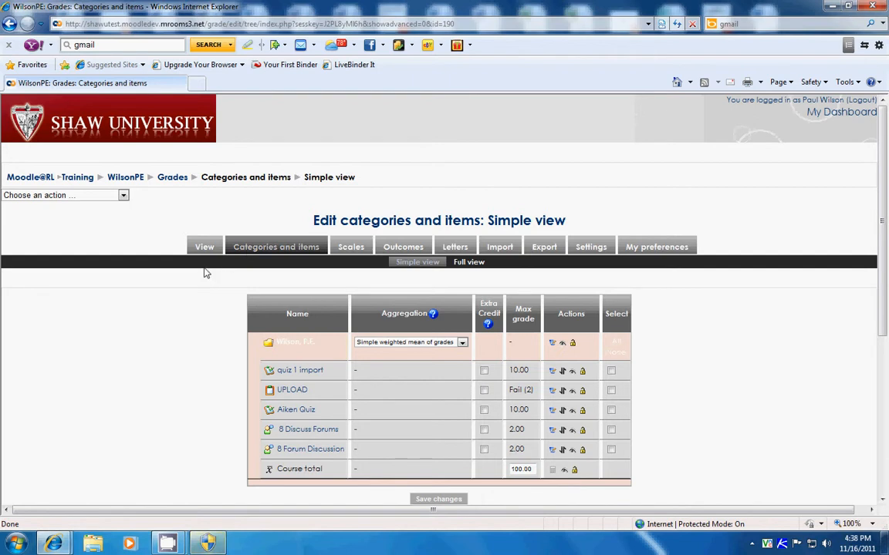
scroll(193, 298, down, 2)
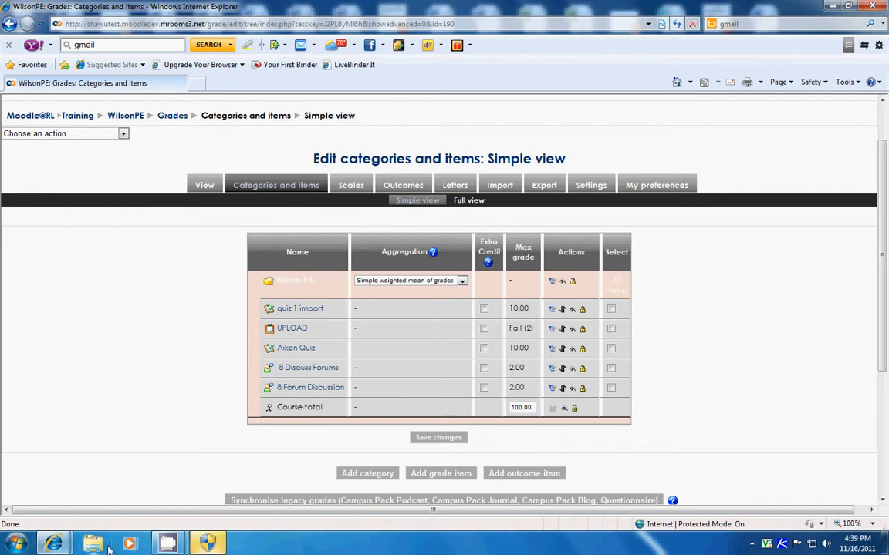
mouse_move(172, 545)
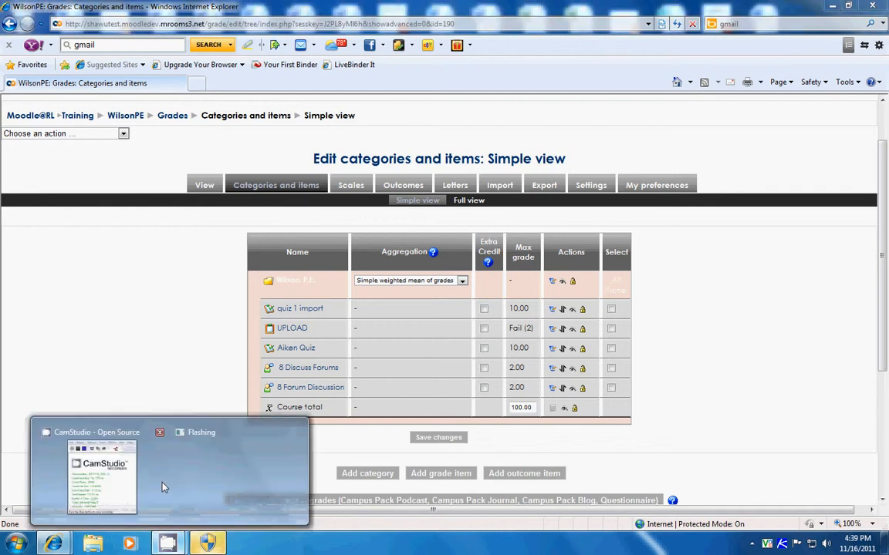
click(111, 474)
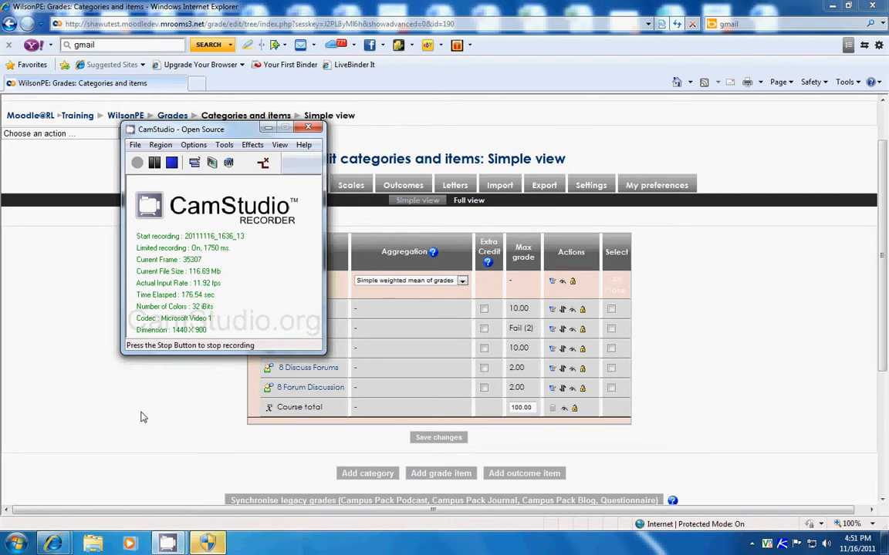
click(141, 417)
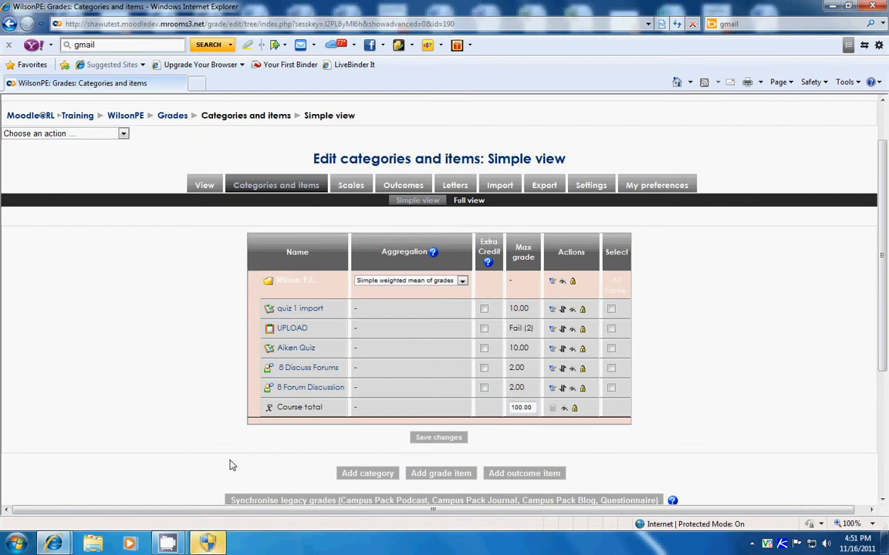
Step: Add a new grade category named "Papers" with the default settings and save it
click(367, 474)
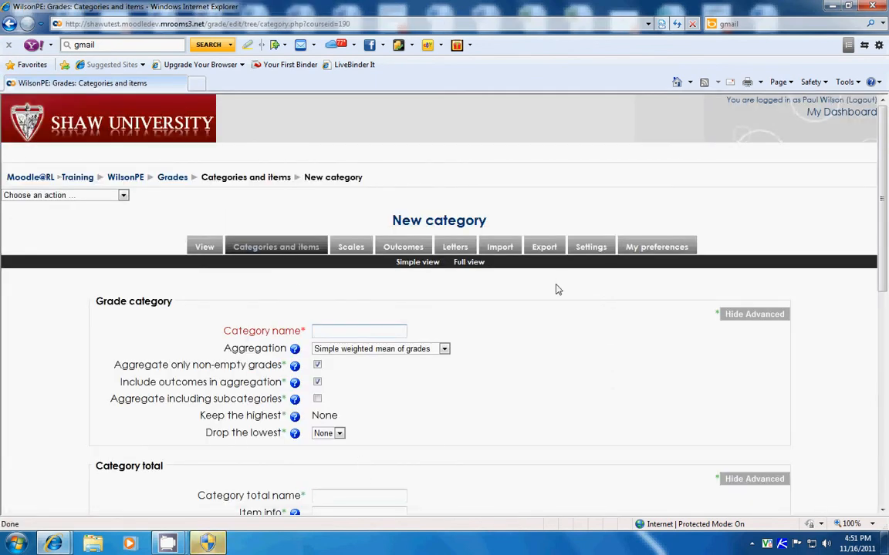
text(P)
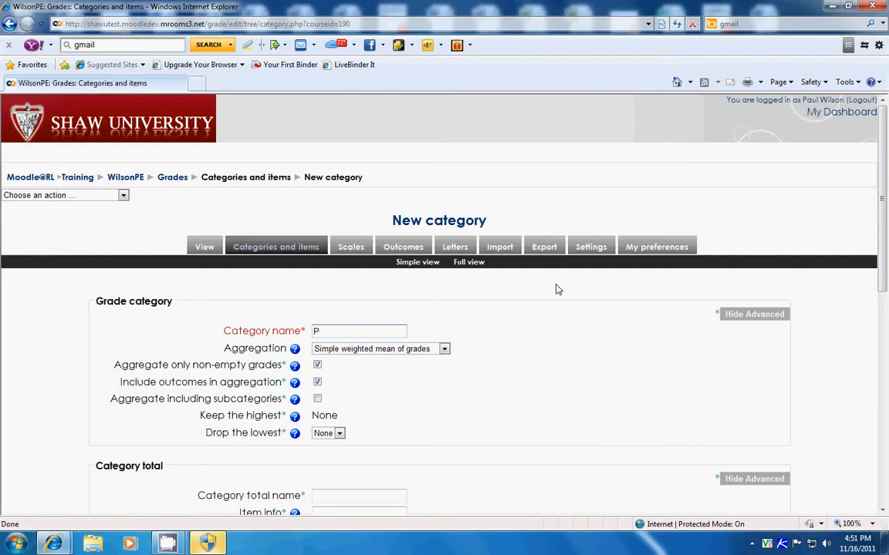
text(apers)
scroll(531, 299, down, 5)
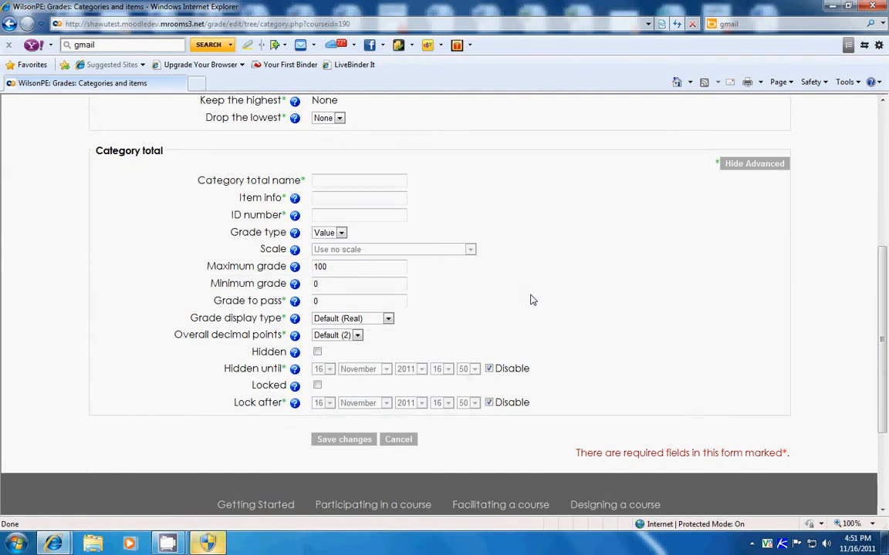
click(344, 441)
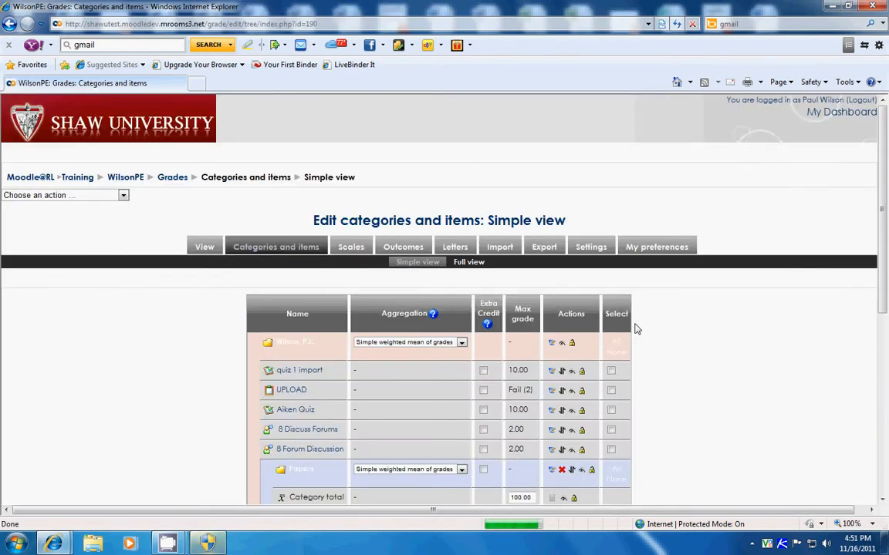
Step: Start a new grade item named "Paper 1" with a maximum grade of 10.00
scroll(636, 329, down, 2)
scroll(637, 330, up, 1)
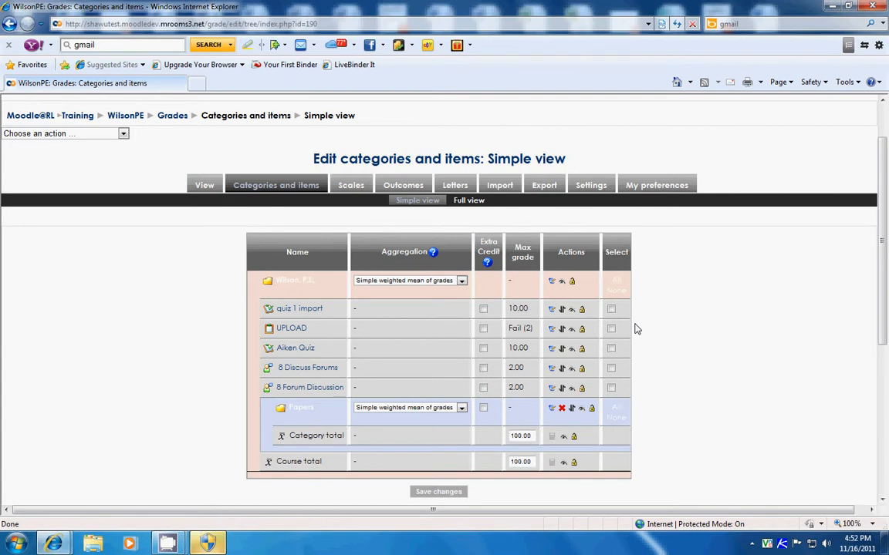
scroll(636, 329, down, 2)
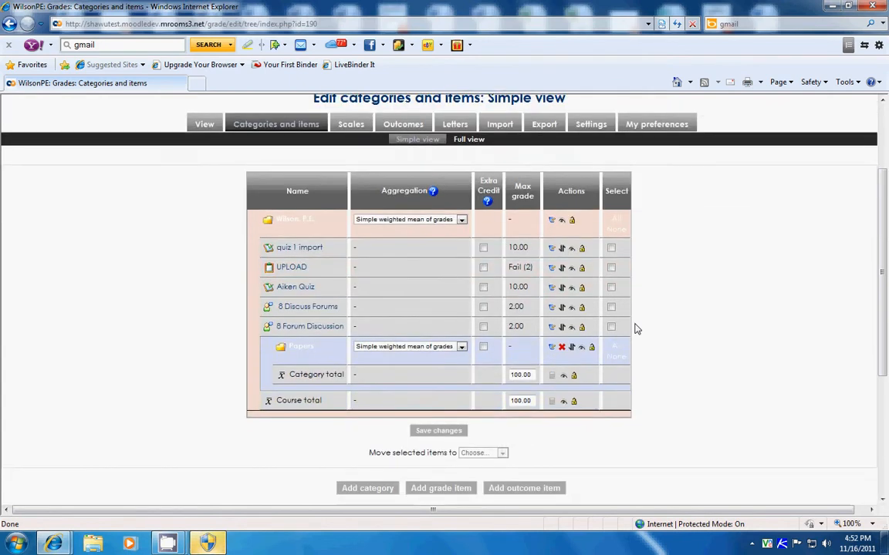
scroll(636, 329, down, 2)
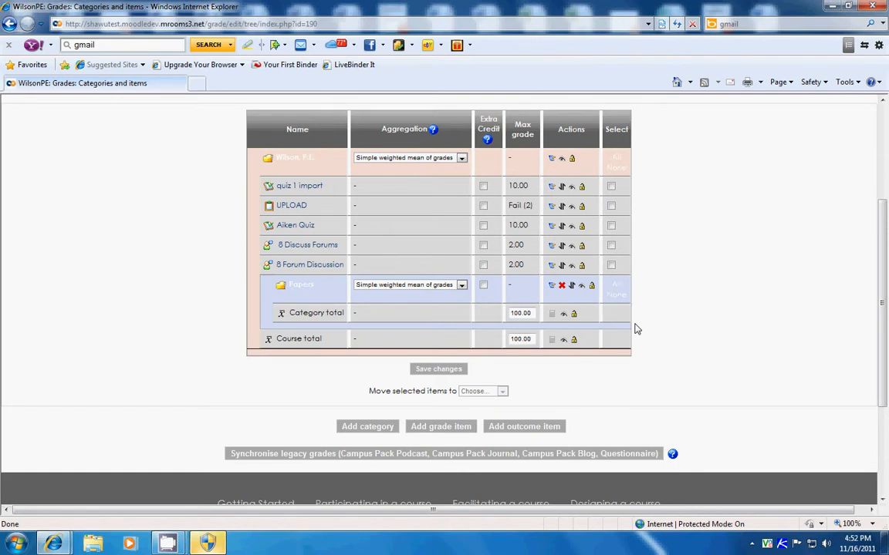
scroll(636, 329, up, 2)
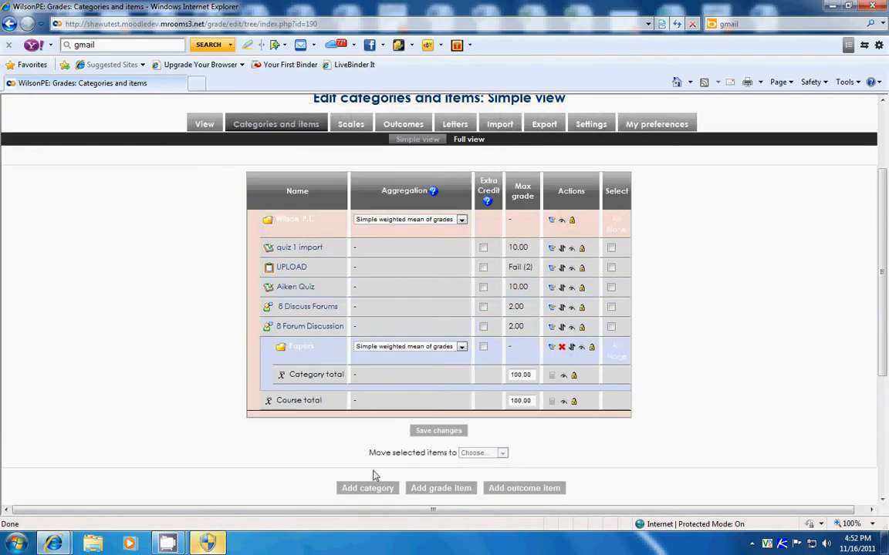
click(434, 489)
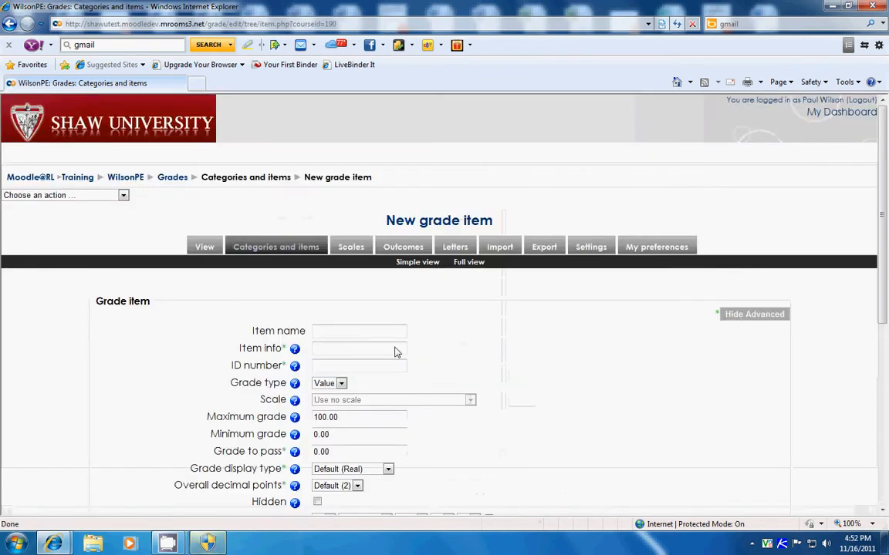
click(389, 334)
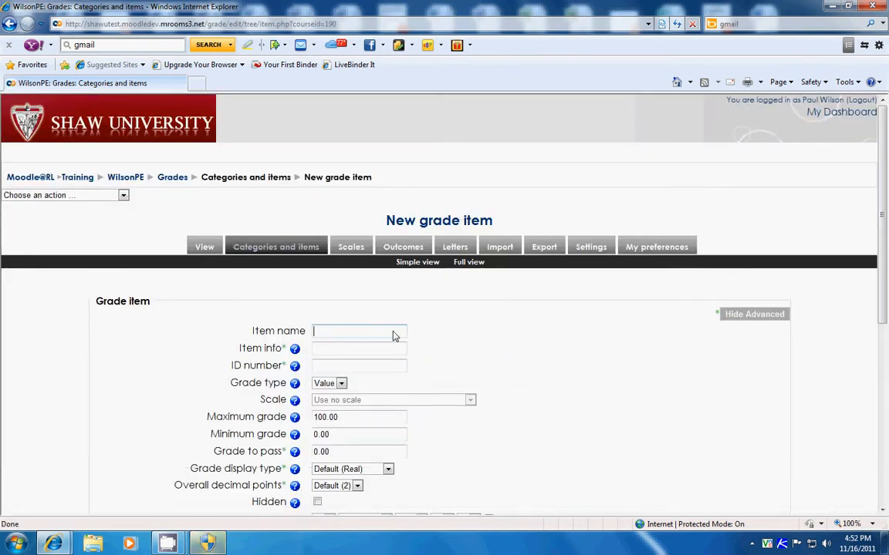
text(Paper 1)
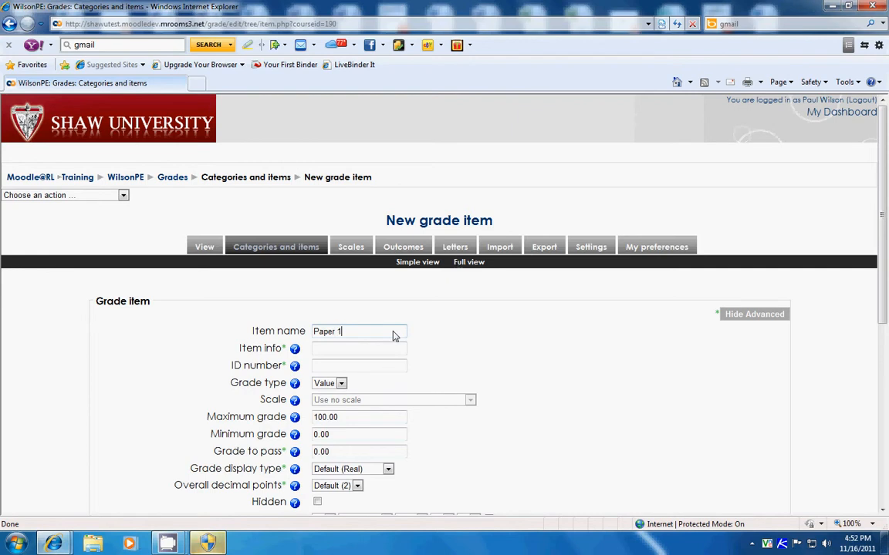
click(327, 417)
key(BackSpace)
Step: Assign the new grade item to the Papers parent category and save it
scroll(347, 436, down, 3)
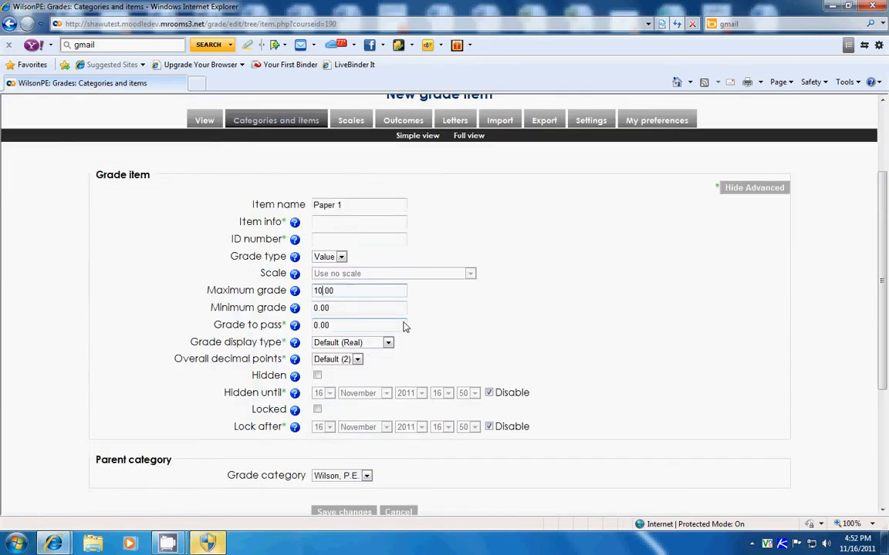
scroll(402, 327, down, 1)
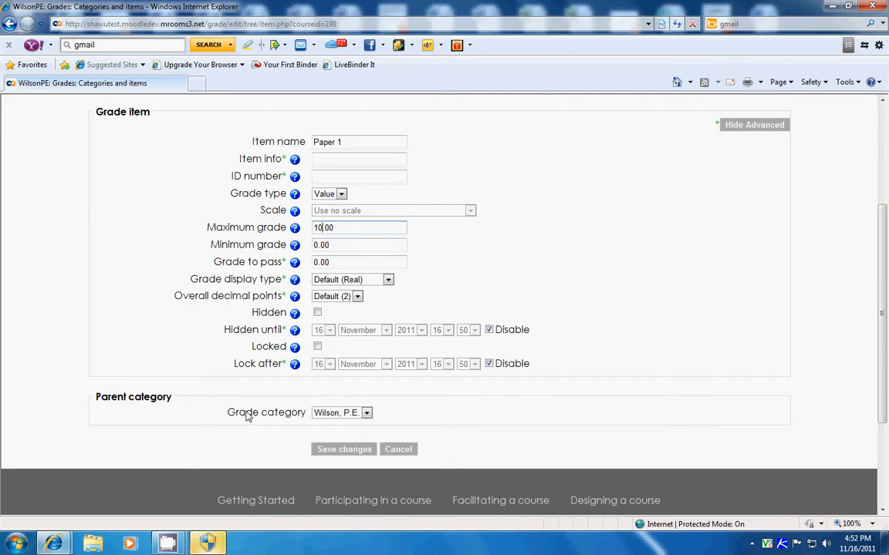
click(367, 414)
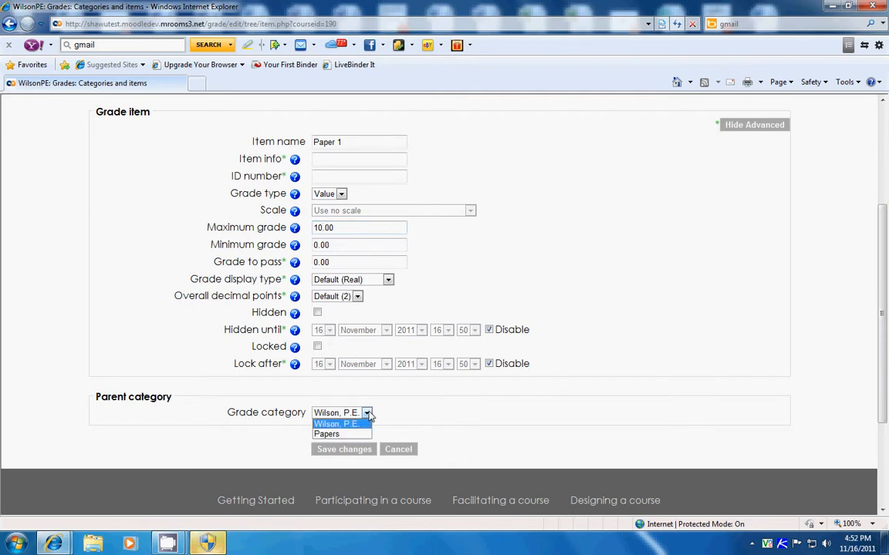
click(330, 435)
click(337, 451)
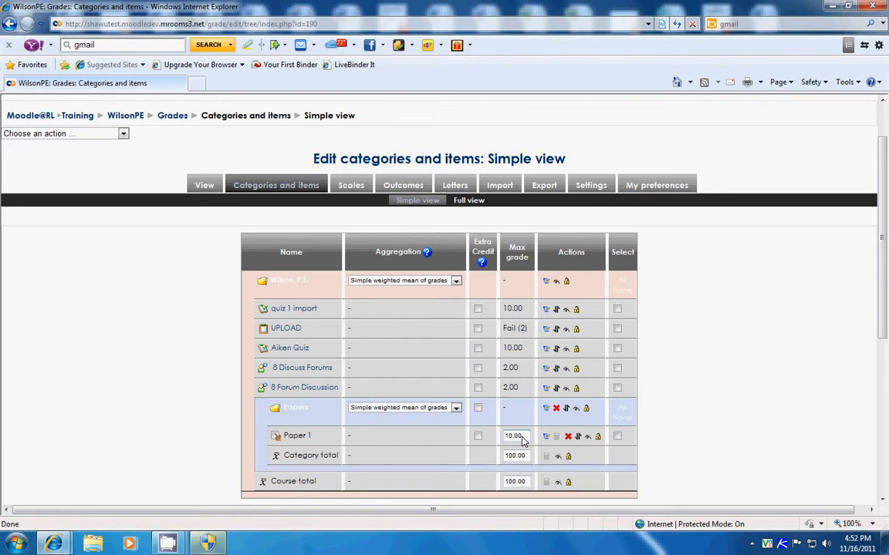
Step: Return to the grader report and turn on editing so grades can be entered
scroll(521, 439, down, 2)
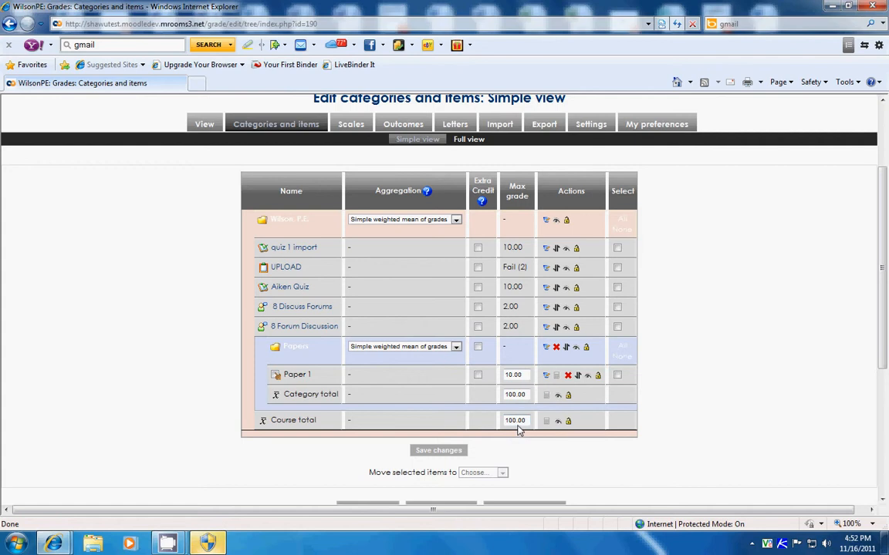
scroll(518, 430, up, 2)
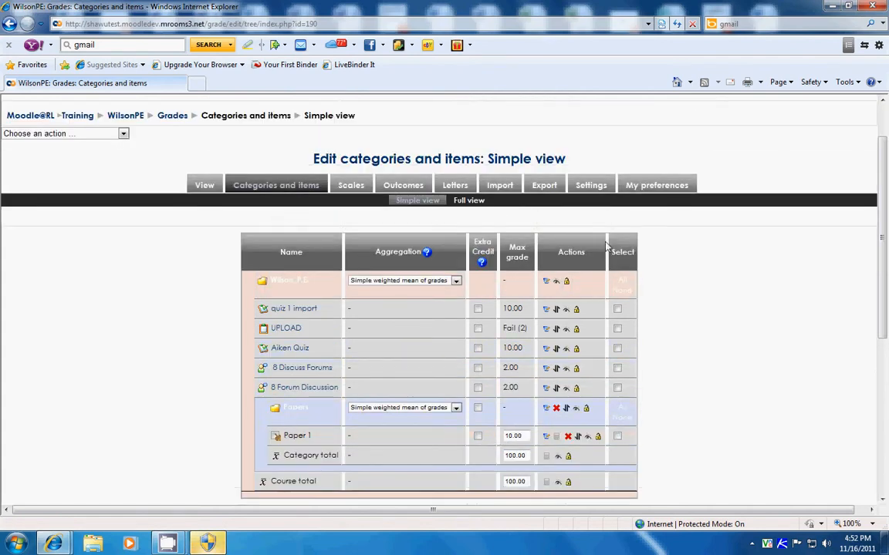
click(200, 185)
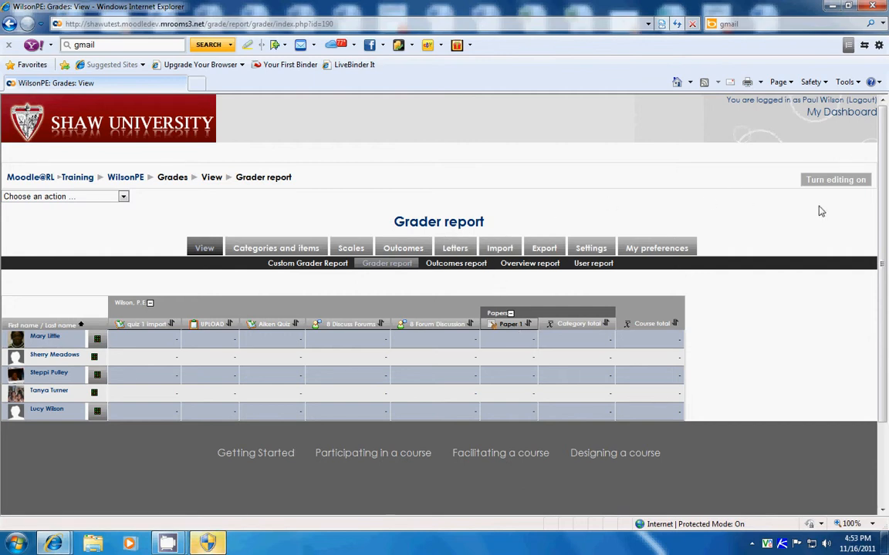
click(837, 181)
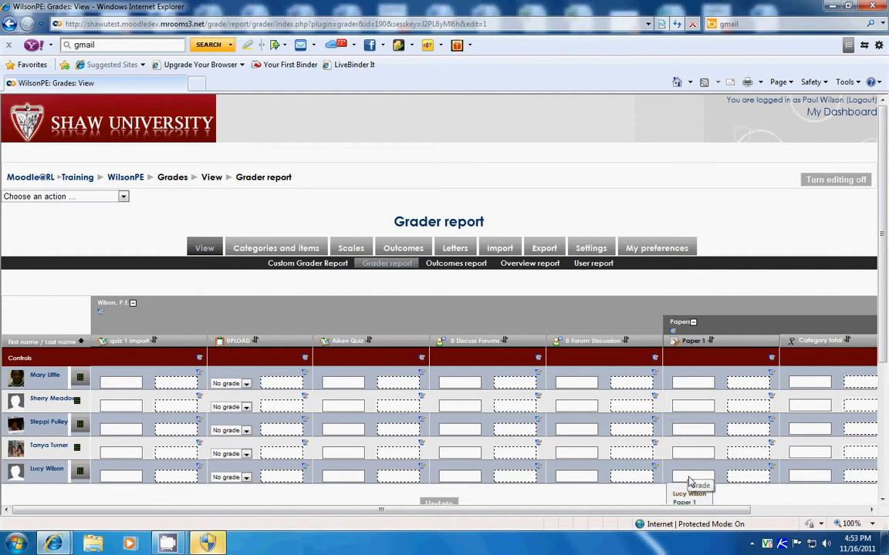
Step: Enter a Paper 1 grade of 10 for the last student listed and update the grader report
text(10)
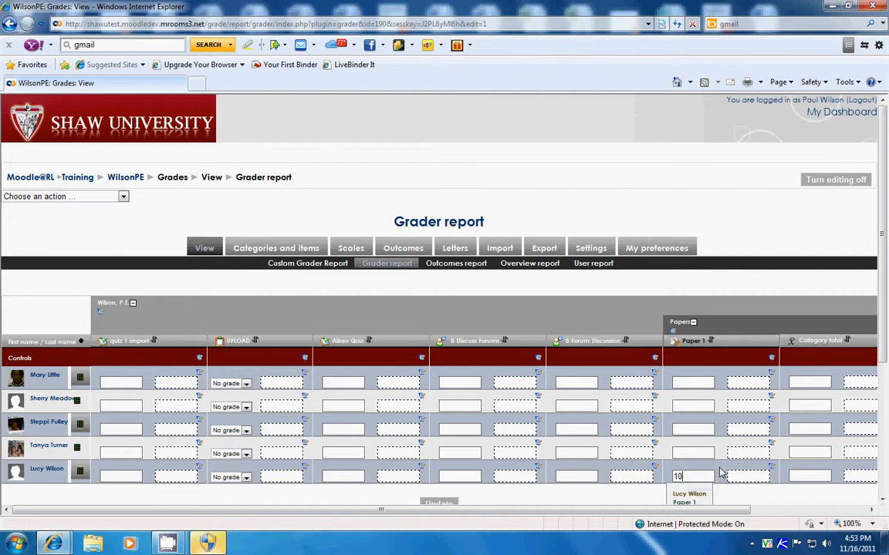
scroll(710, 474, down, 2)
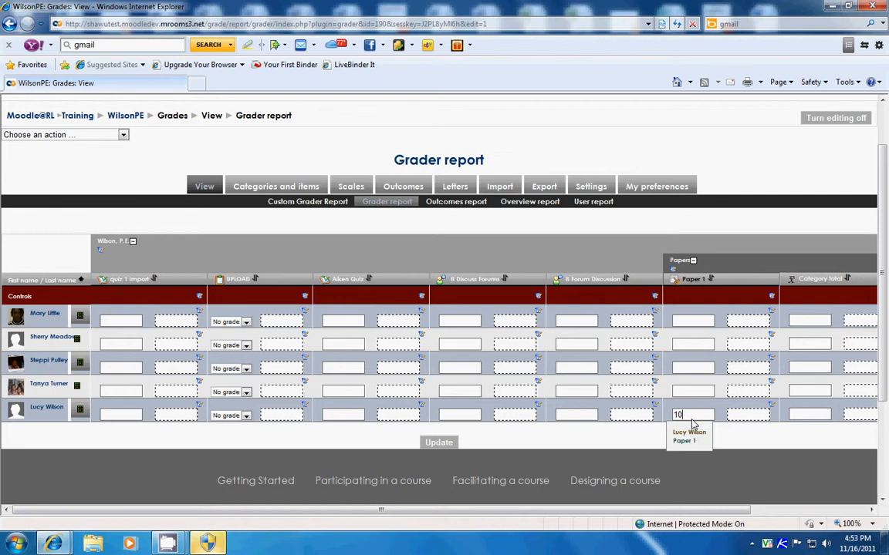
click(438, 443)
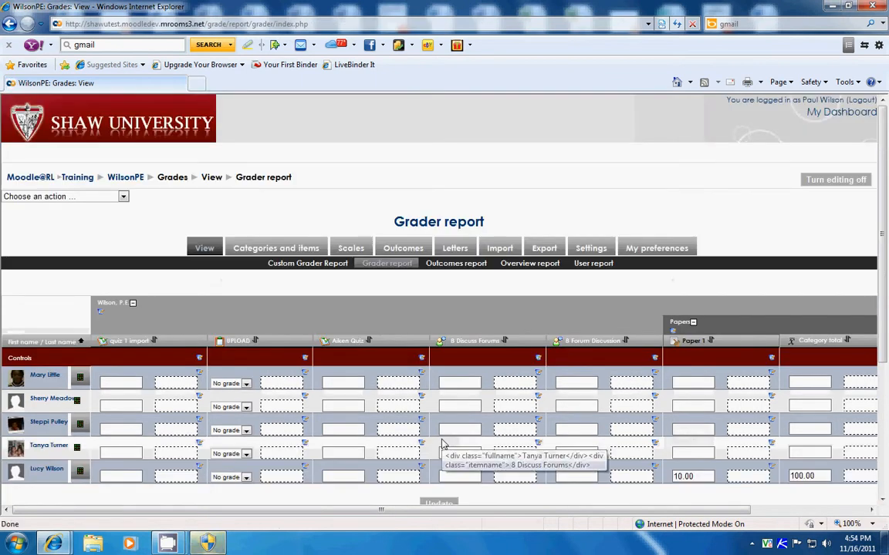
scroll(544, 416, down, 2)
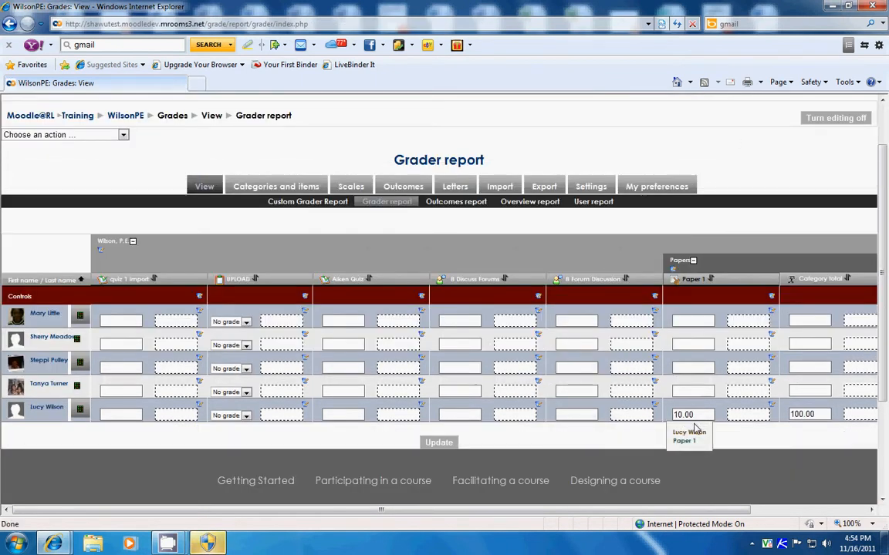
scroll(694, 427, down, 1)
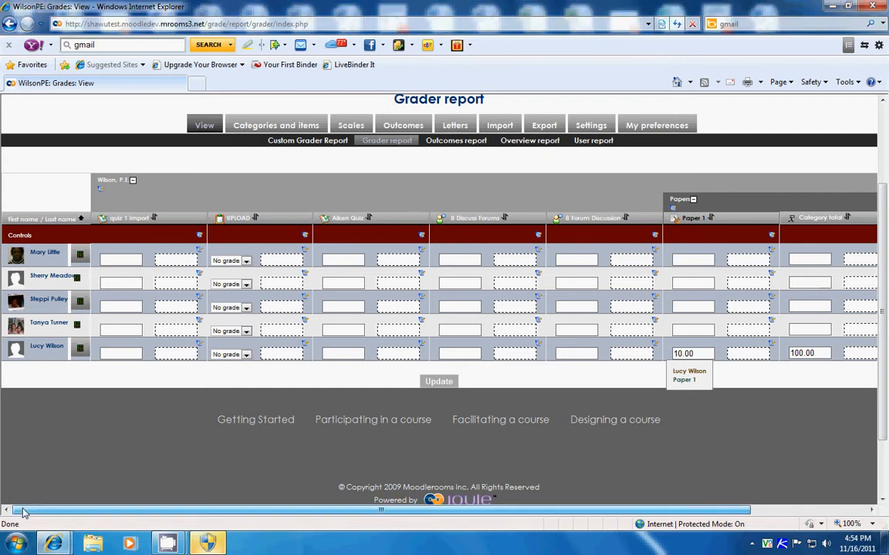
Step: Check the Papers category total and course total columns in the grader report
drag(23, 512, 173, 536)
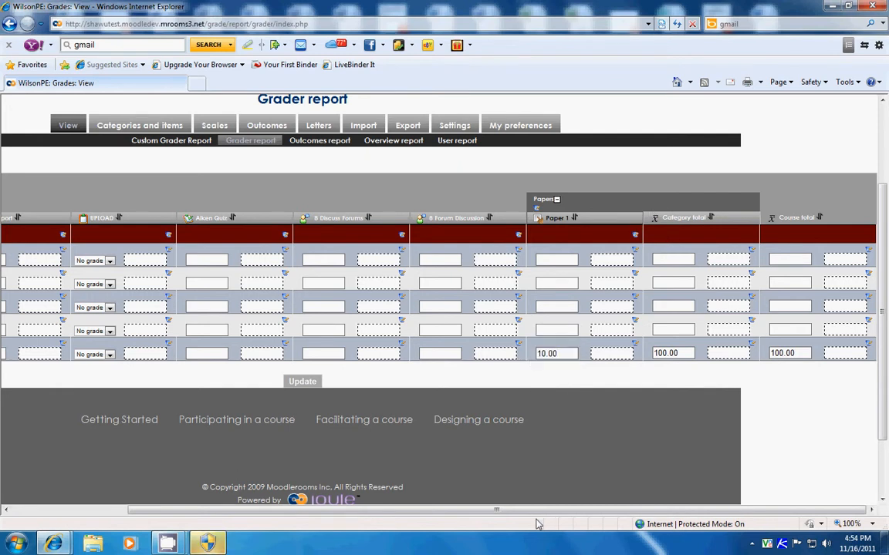
drag(531, 506, 328, 514)
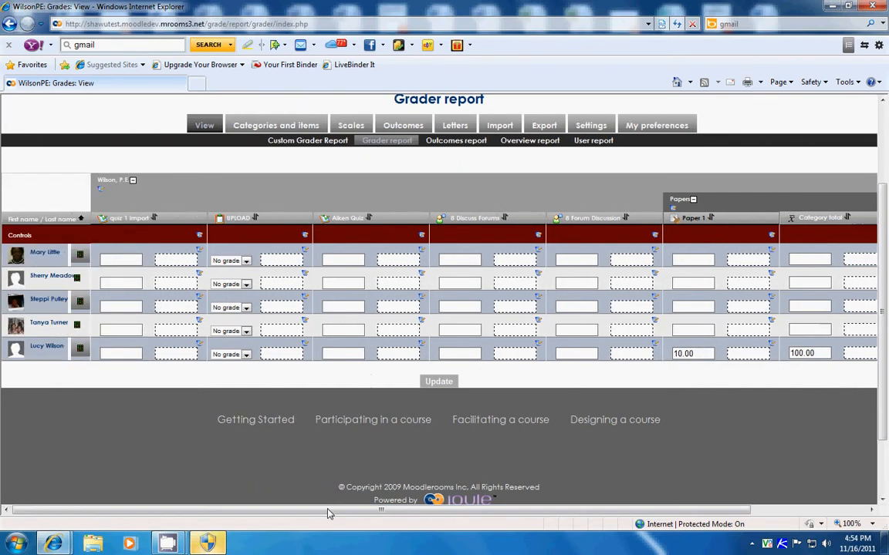
scroll(351, 468, up, 3)
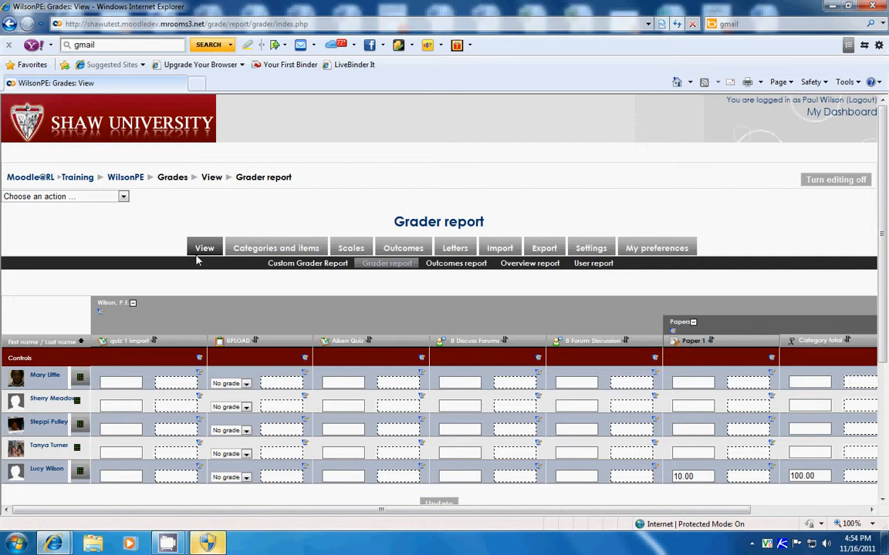
Step: Open the gradebook's categories and items in simple view and review the Papers category, its items and the available actions
click(258, 248)
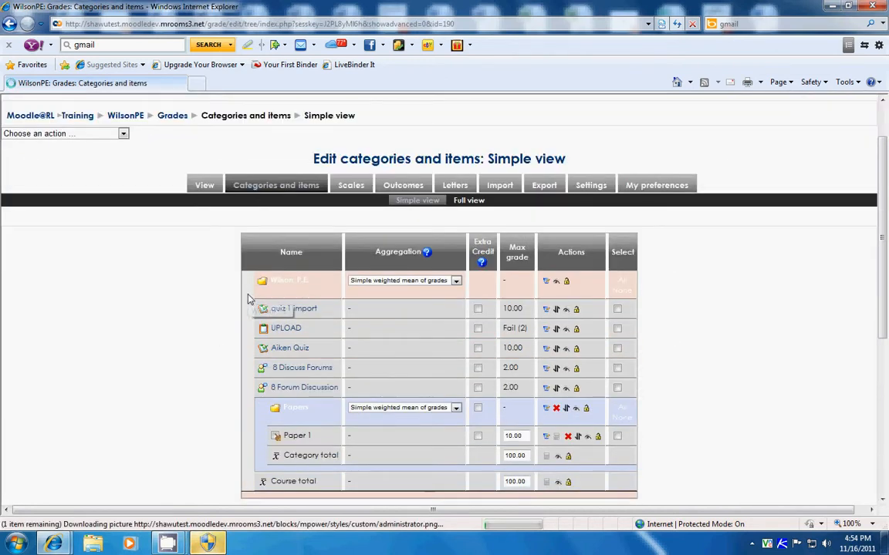
scroll(249, 299, down, 3)
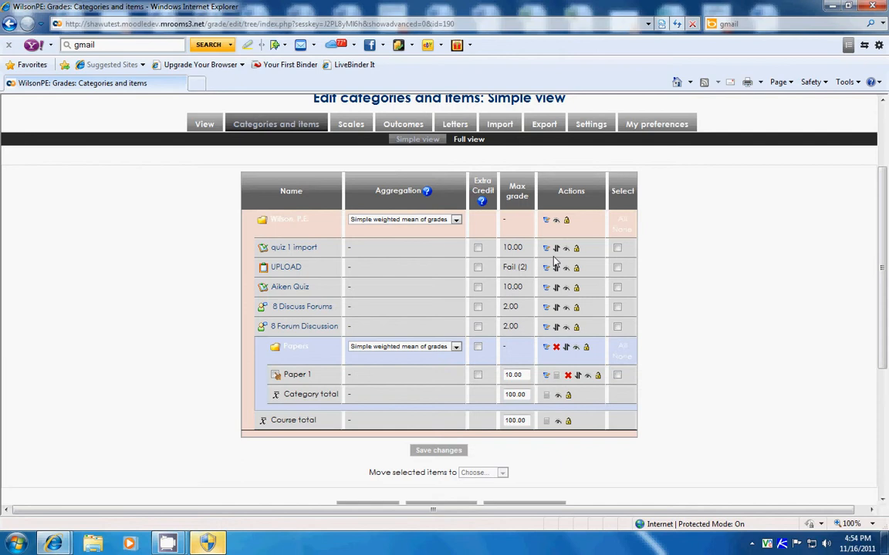
scroll(596, 289, up, 2)
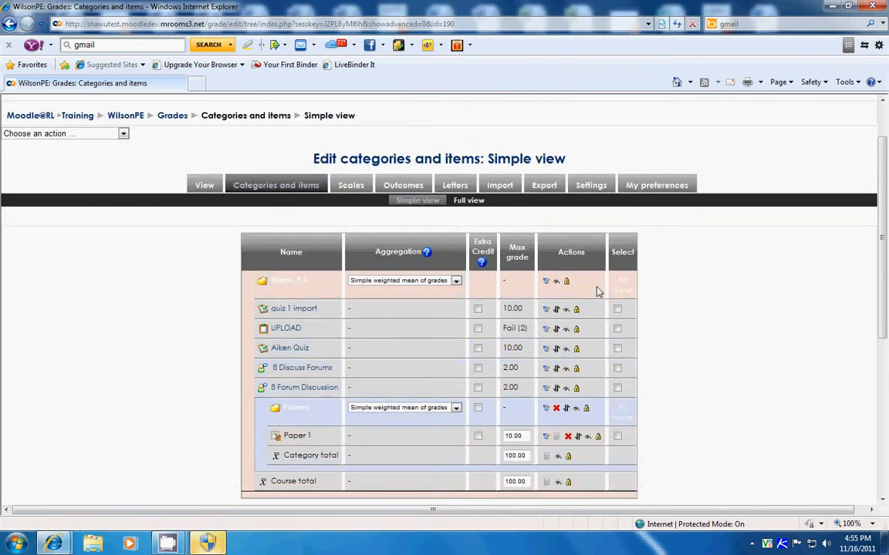
Step: Go back to the grade views, open the user report and display it for the last student listed
click(202, 189)
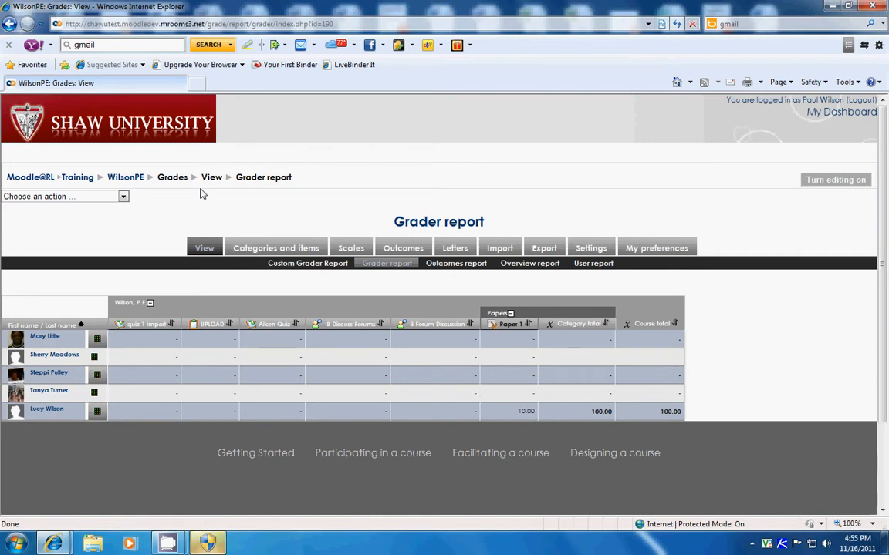
click(591, 264)
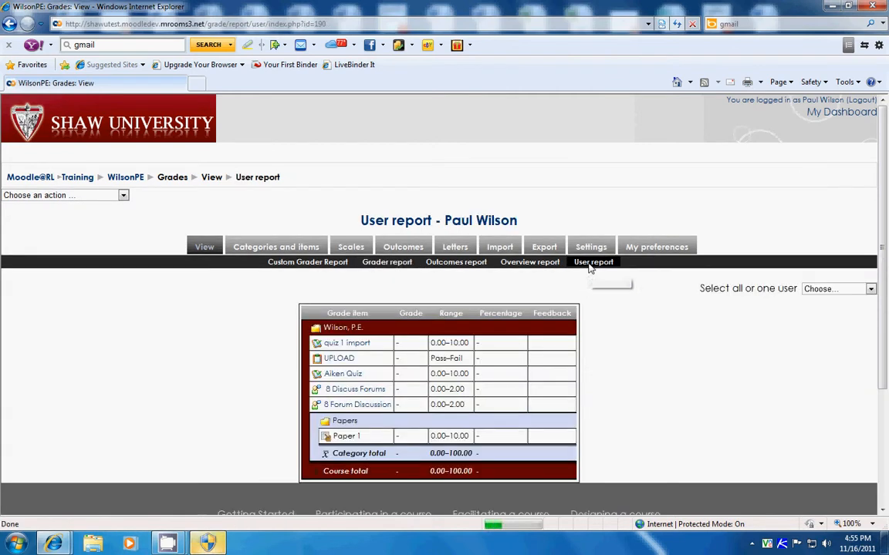
scroll(587, 267, down, 2)
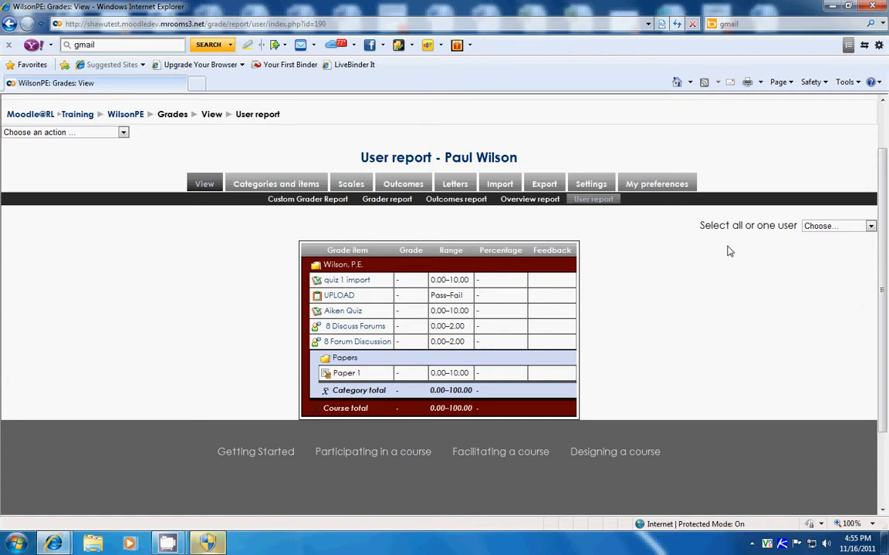
click(870, 227)
click(849, 299)
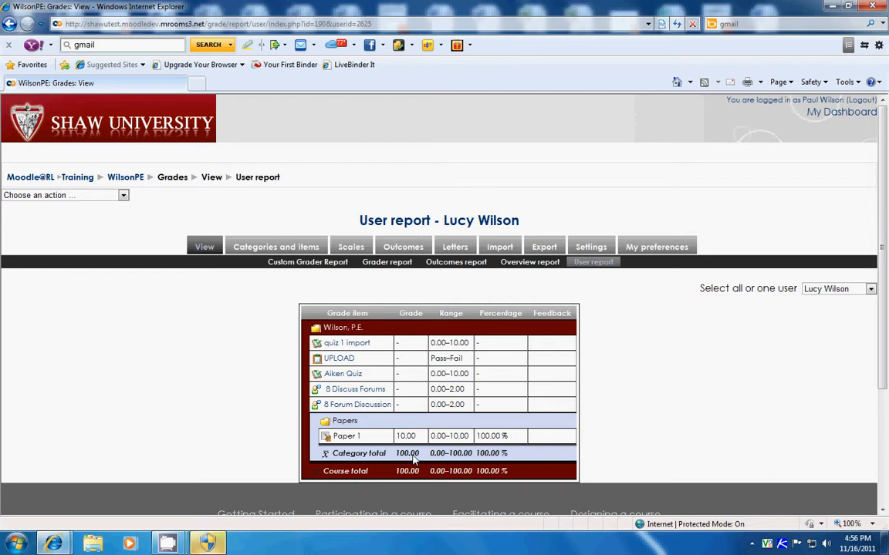
Step: Display the user report for all users and look through each student's grades
click(870, 289)
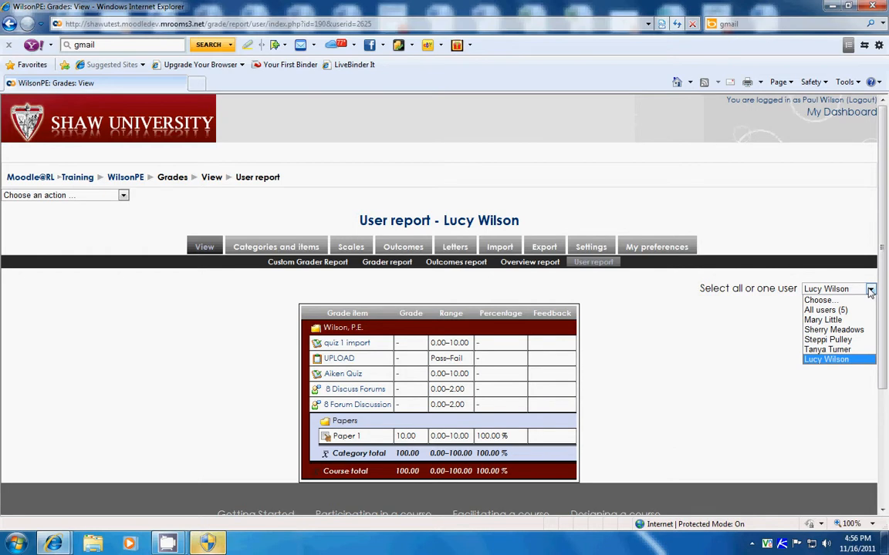
click(819, 311)
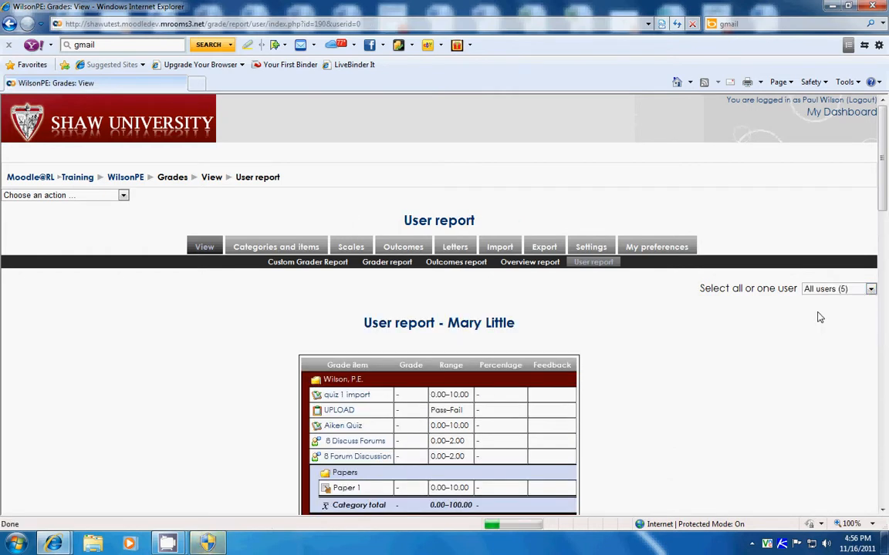
scroll(773, 327, down, 3)
scroll(770, 324, down, 10)
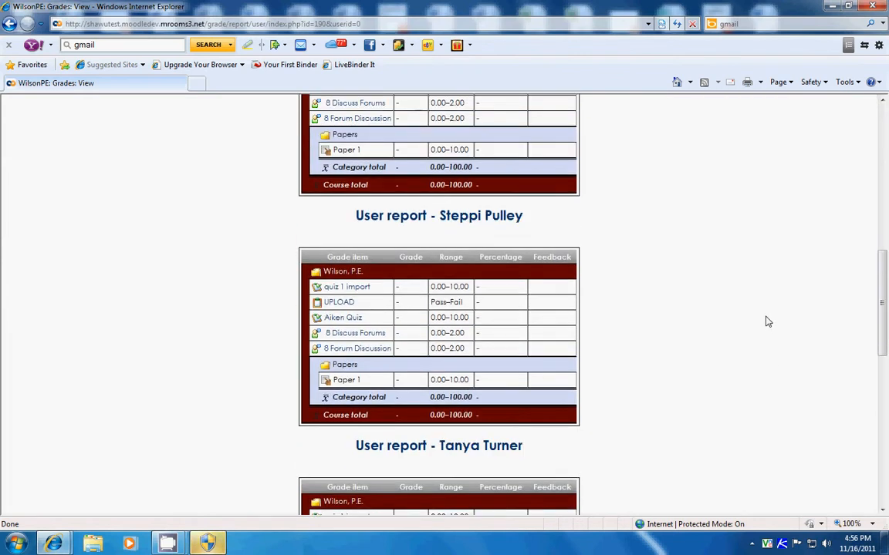
scroll(764, 322, down, 3)
scroll(757, 324, up, 10)
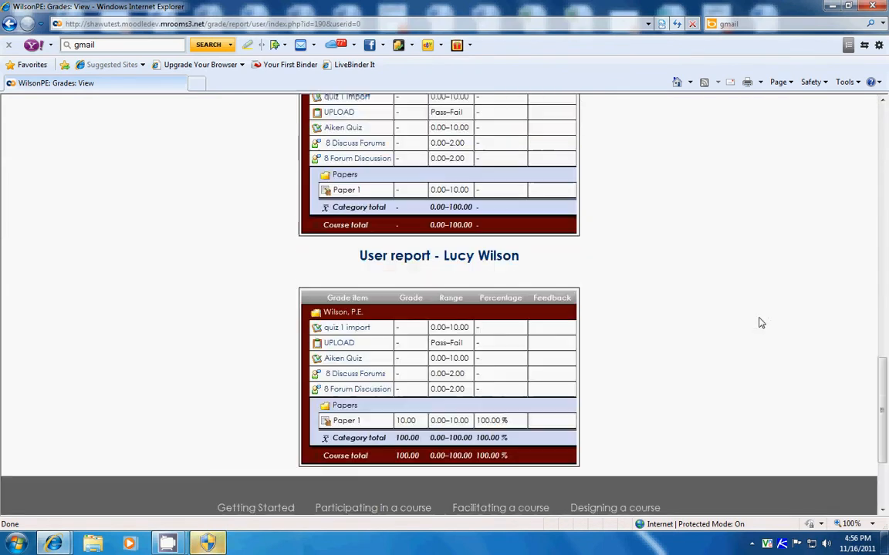
scroll(751, 327, up, 6)
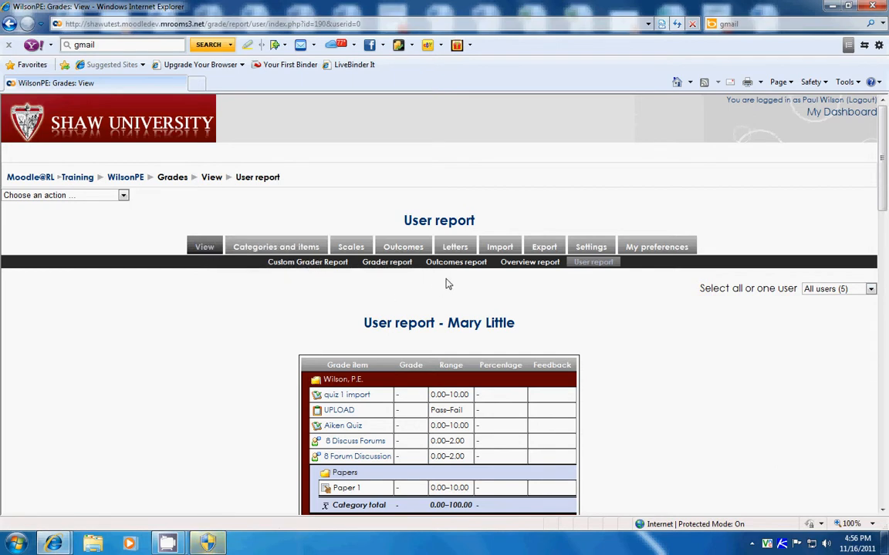
Step: Set up an OpenDocument spreadsheet grade export with only Paper 1 included and submit it
click(375, 266)
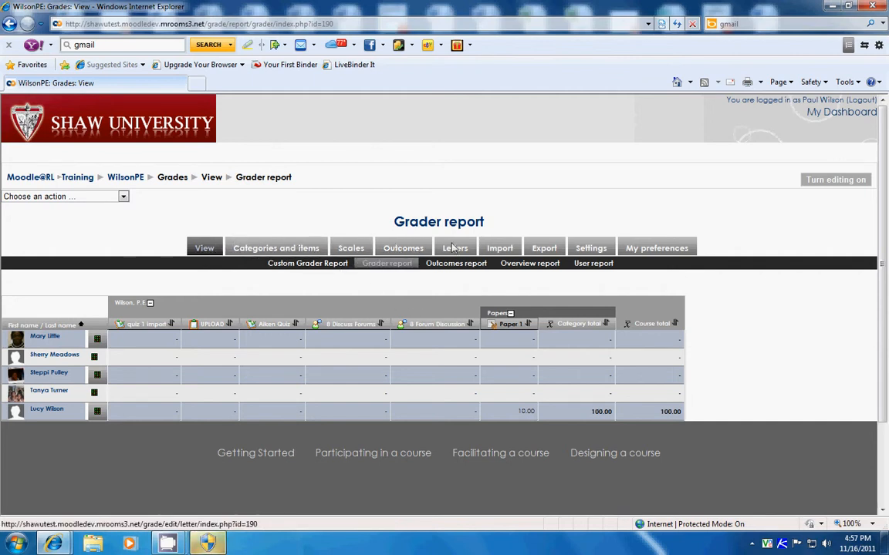
click(543, 250)
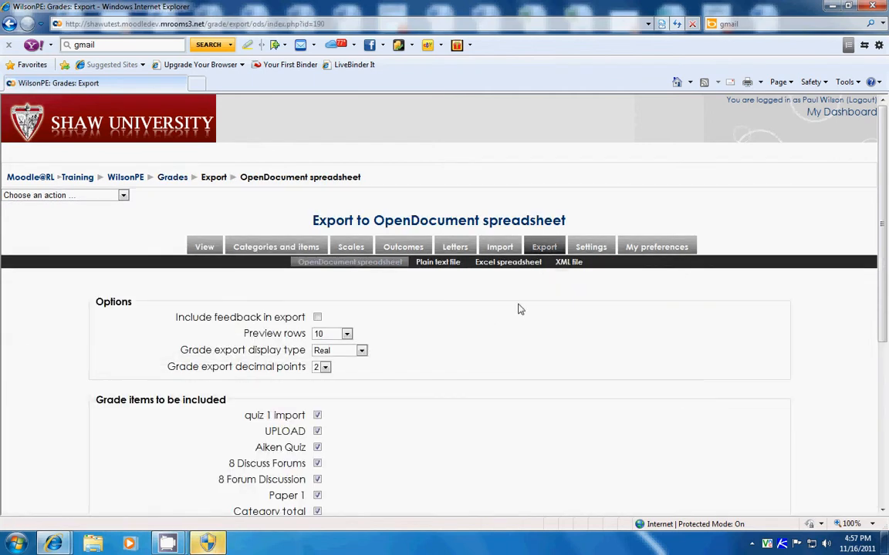
scroll(434, 307, down, 3)
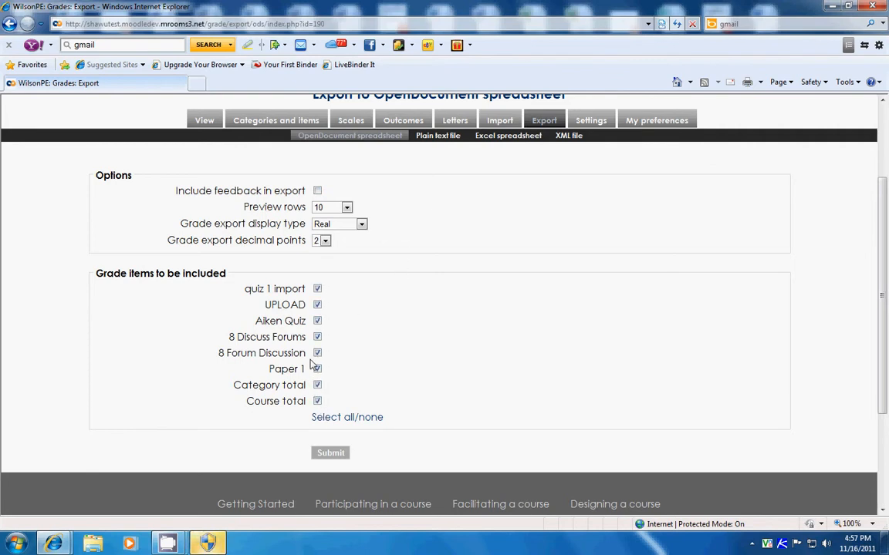
click(317, 289)
click(317, 306)
click(317, 321)
click(317, 337)
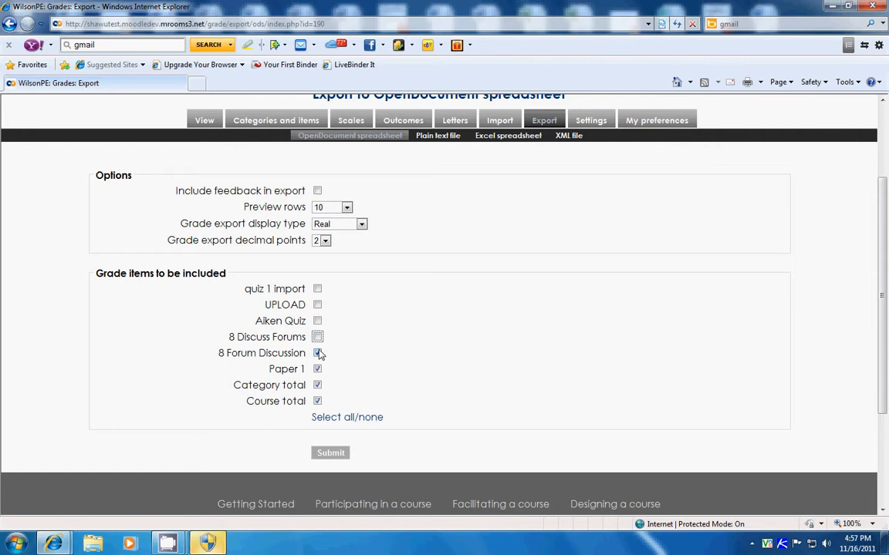
click(317, 353)
click(317, 385)
click(317, 401)
click(334, 456)
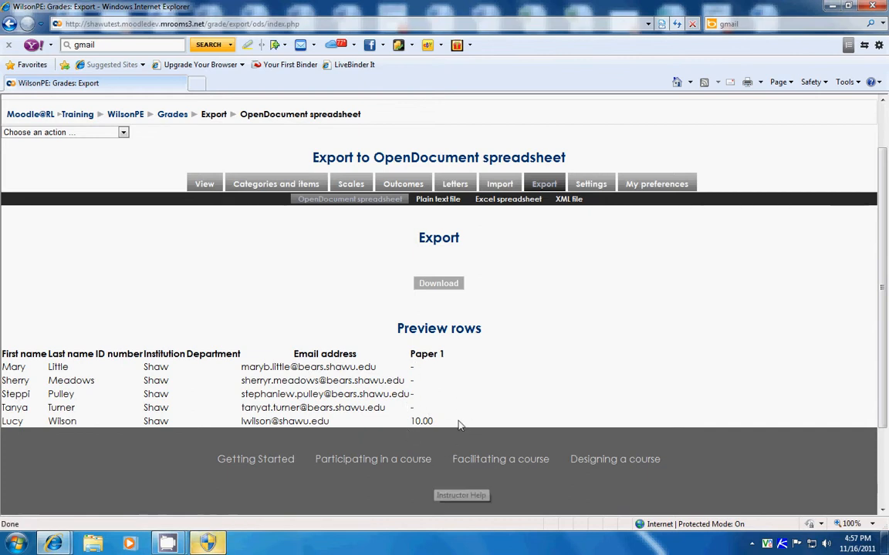
Step: Download the Paper 1 grade export, opening it directly in Excel to check it, and close the spreadsheet
click(441, 283)
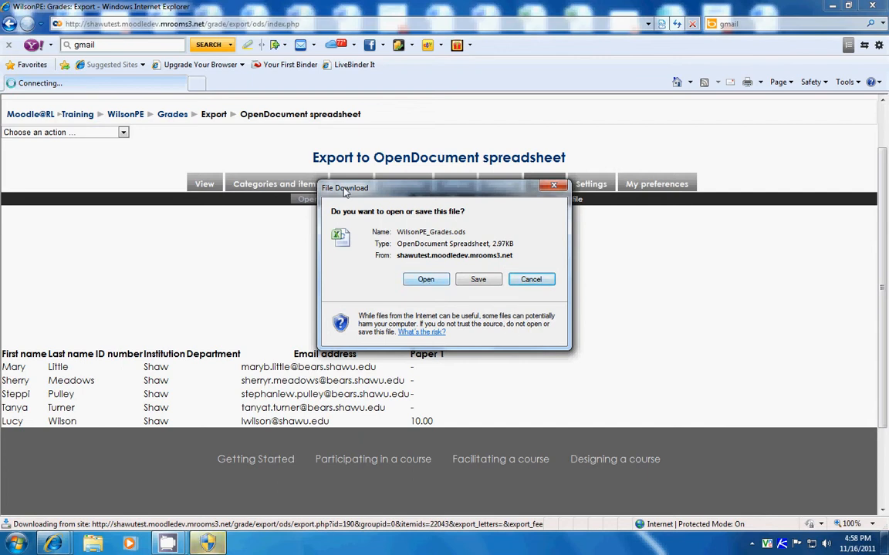
click(425, 280)
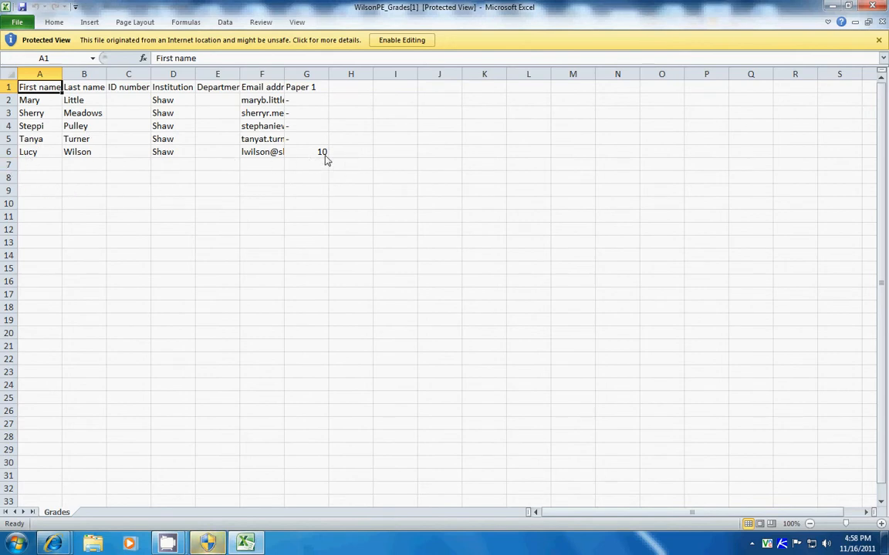
click(874, 7)
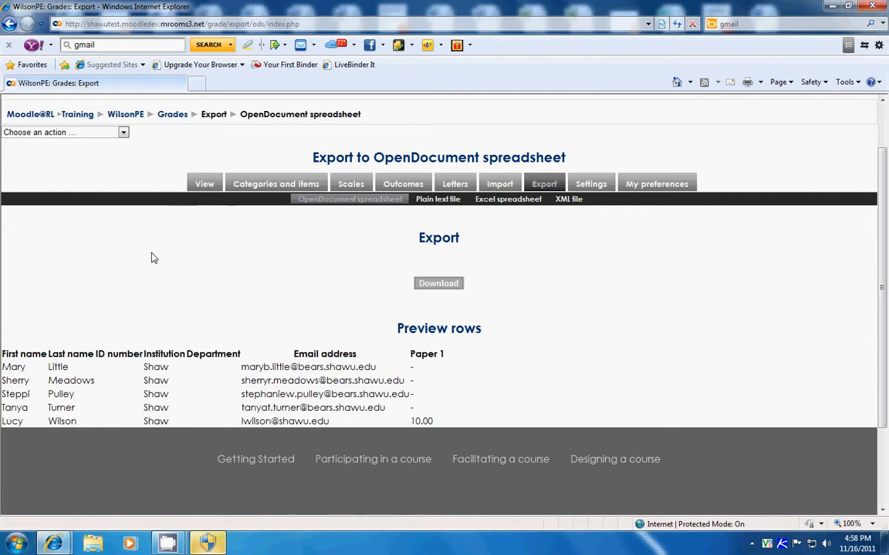
Step: Return from the export page to the grader report
click(204, 185)
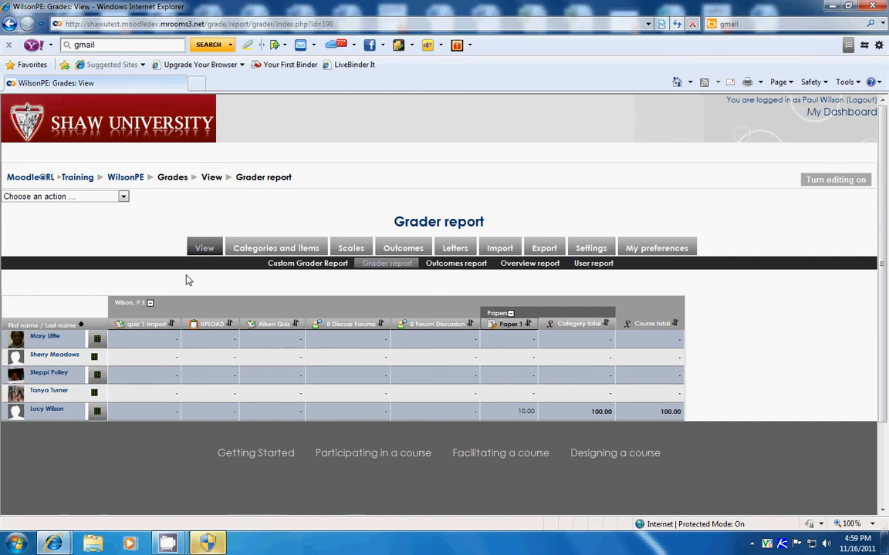
mouse_move(166, 545)
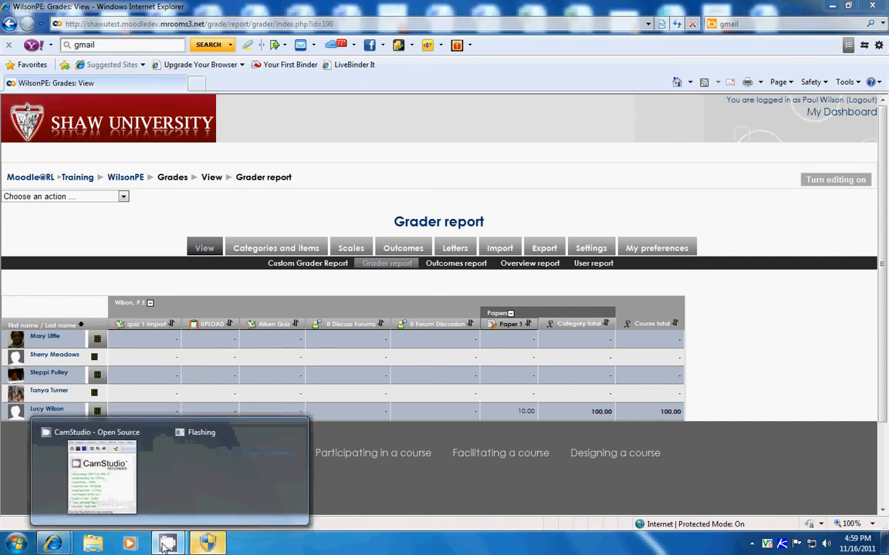